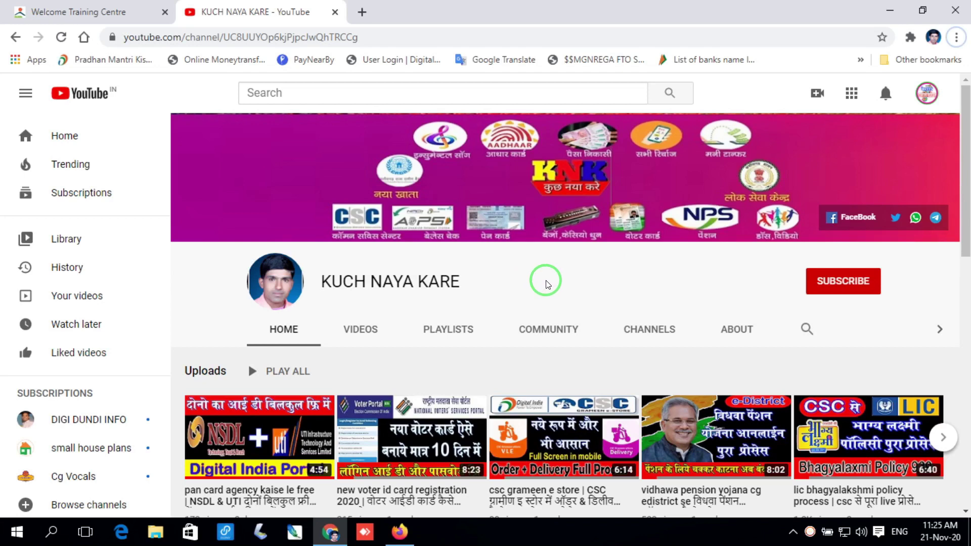
Subscribe to the KUCH NAYA KARE channel with notifications set to All.
left_click(819, 285)
left_click(865, 284)
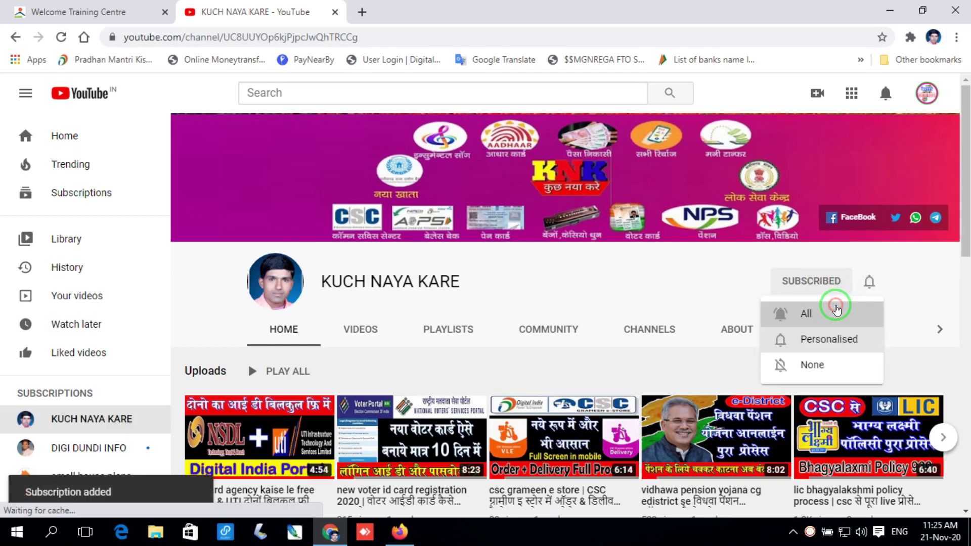
left_click(834, 311)
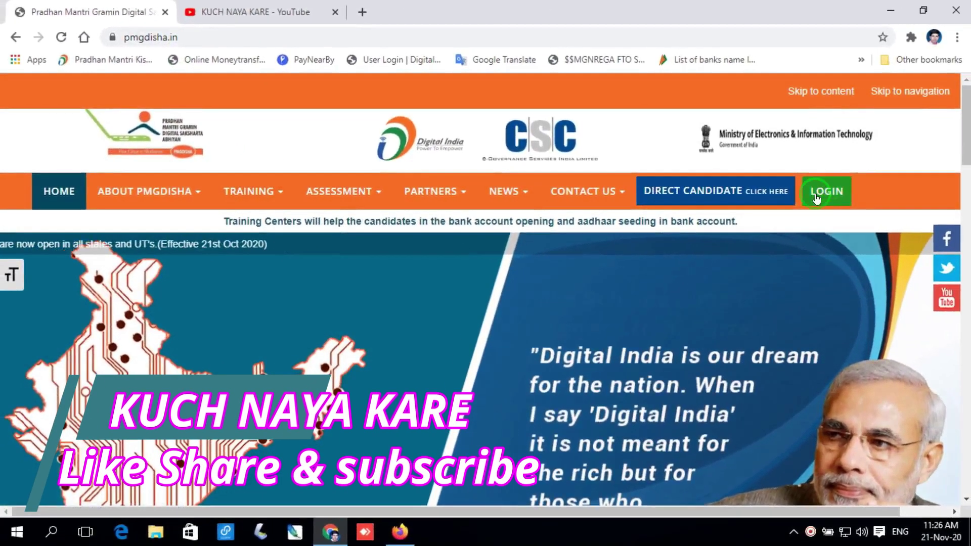
Log into the training centre account with saved credentials and dismiss the important message notice.
left_click(816, 197)
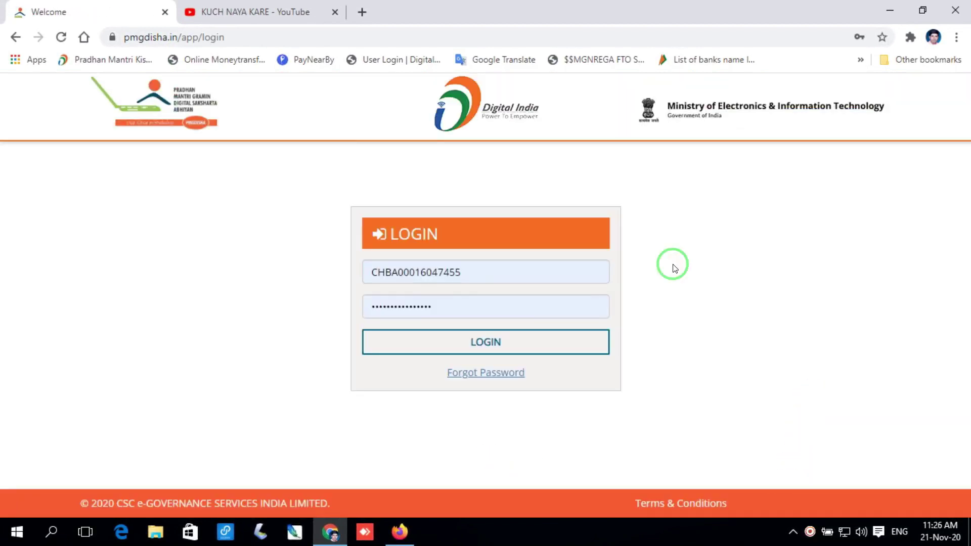
left_click(555, 348)
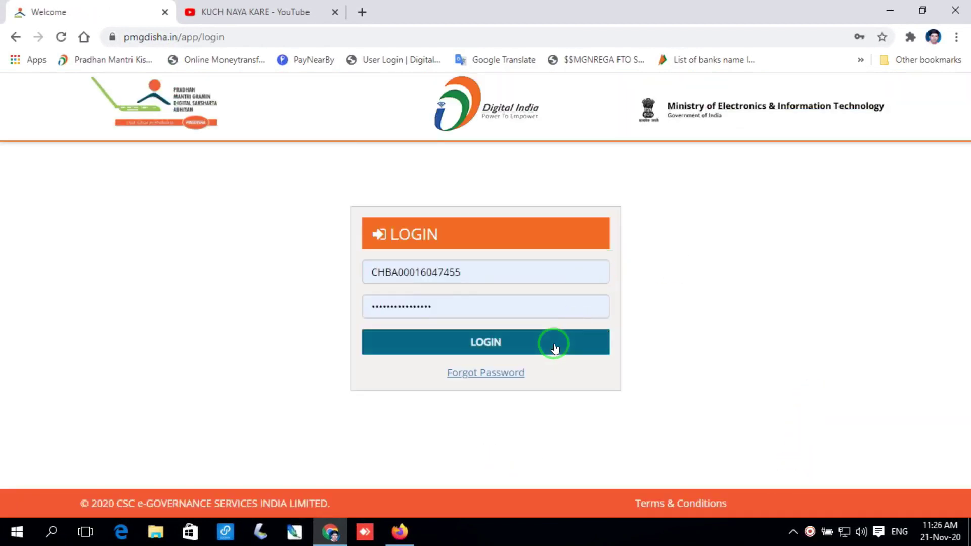
left_click(555, 348)
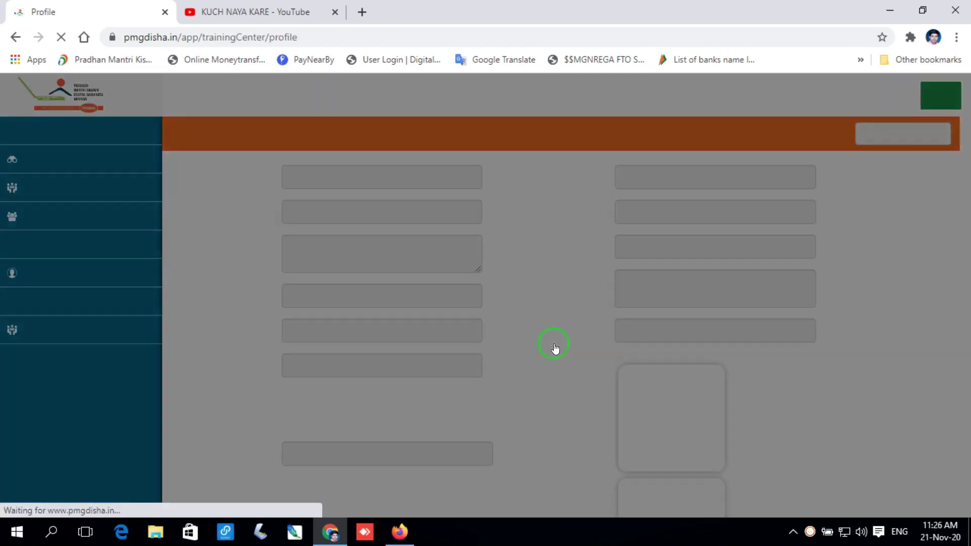
left_click(40, 192)
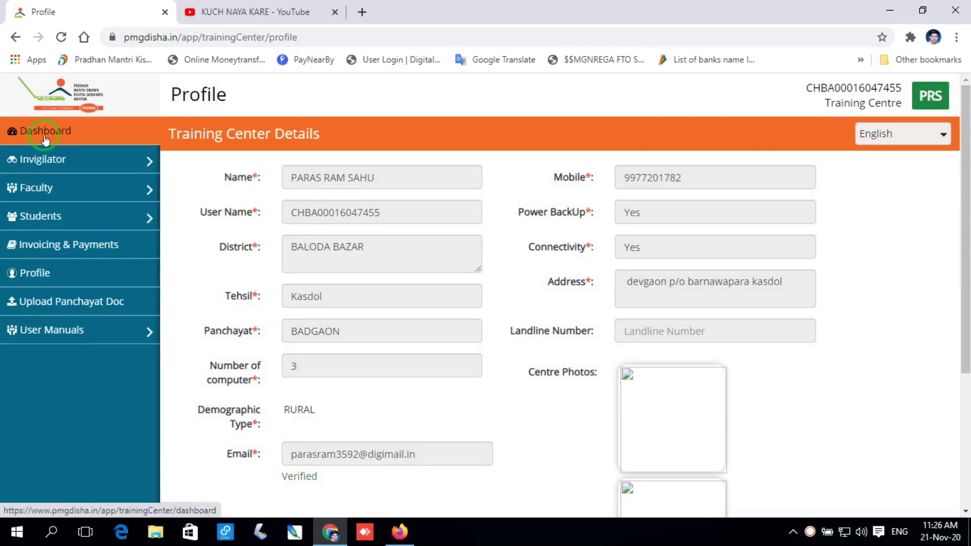
mouse_move(39, 210)
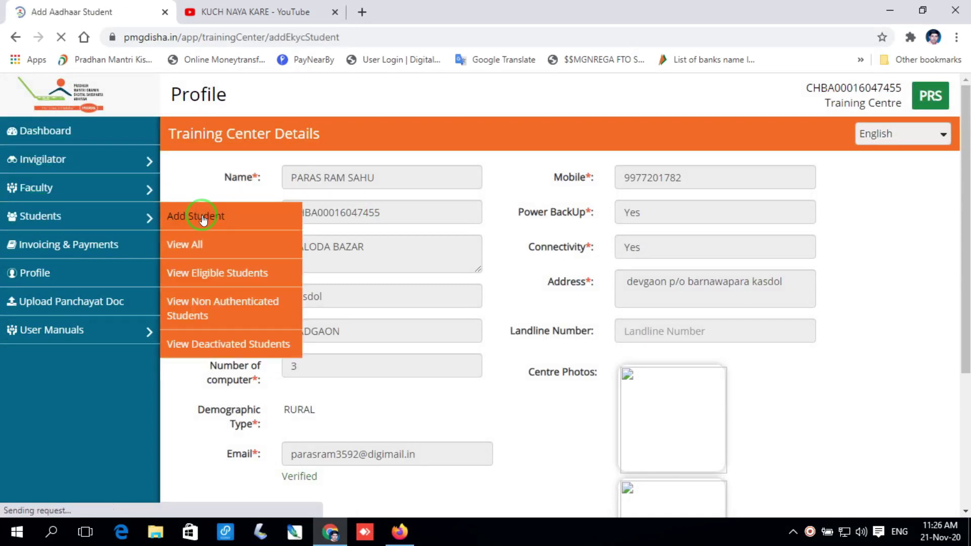
Open the Add Student form and enter the student's Aadhaar number to fetch the name.
left_click(353, 240)
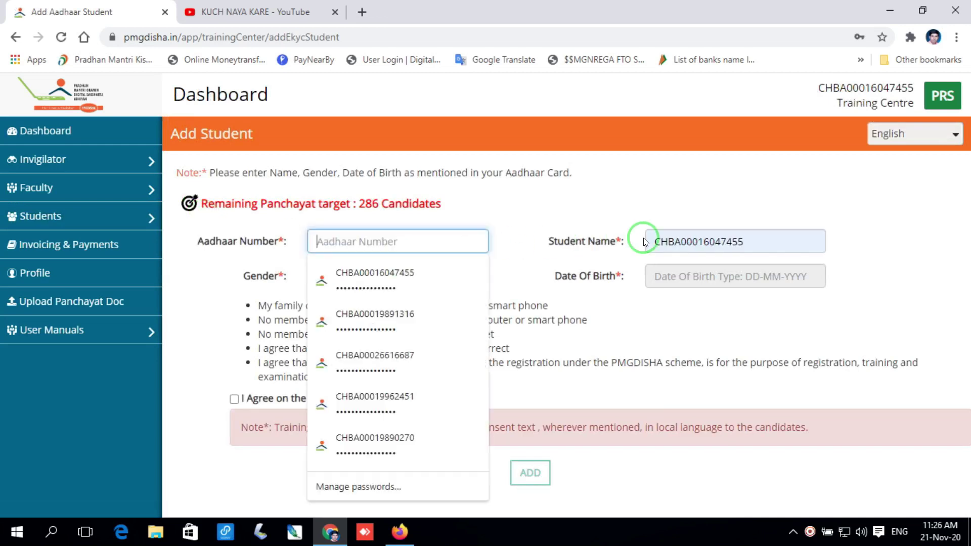
left_click(396, 241)
key("ctrl+v")
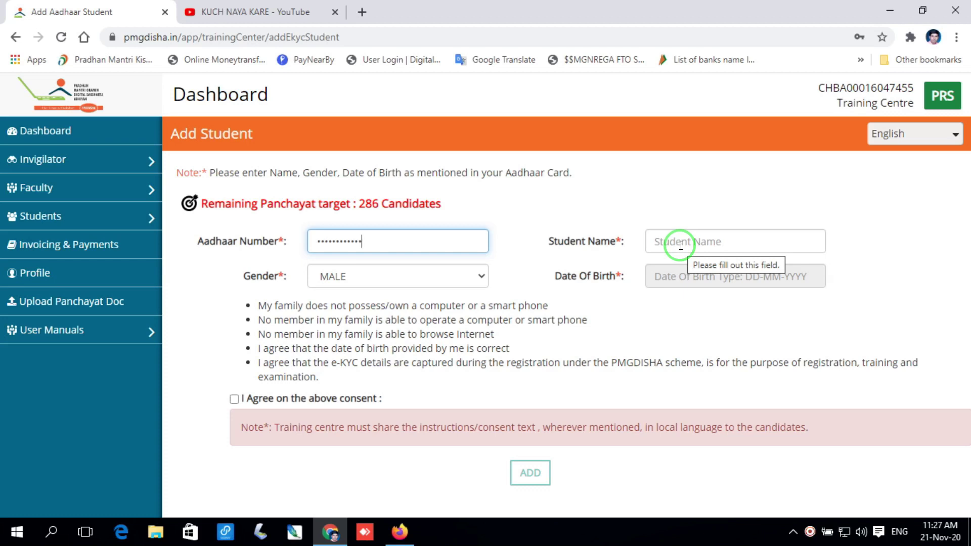
left_click(681, 245)
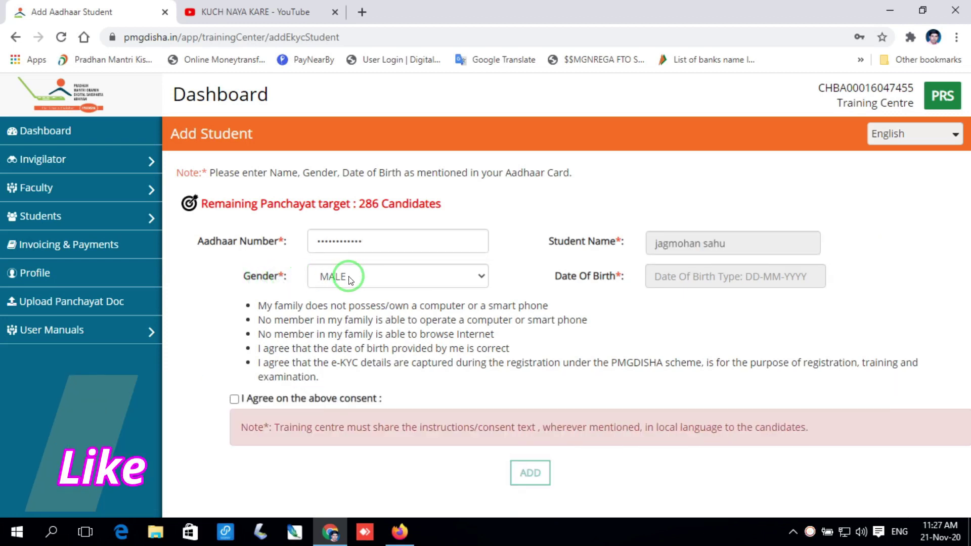
left_click(350, 278)
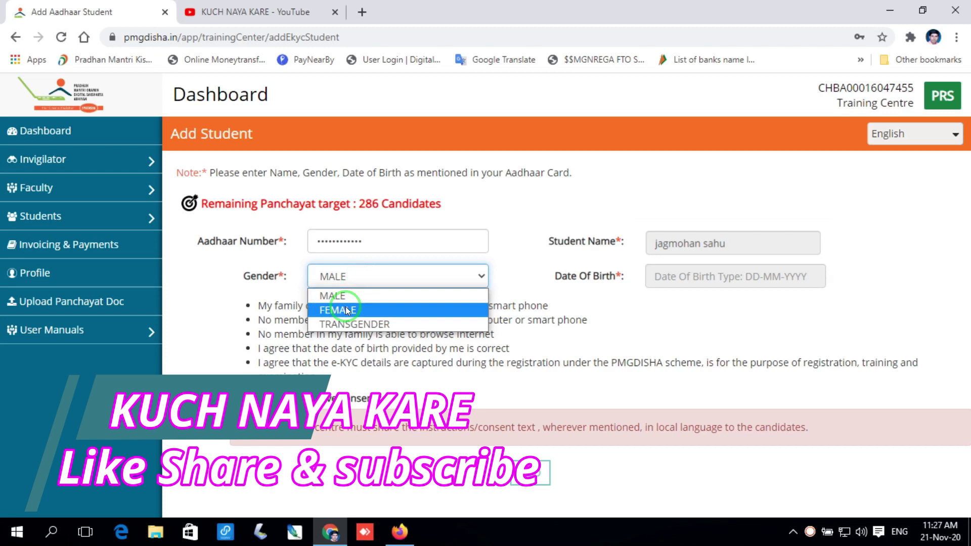
left_click(669, 289)
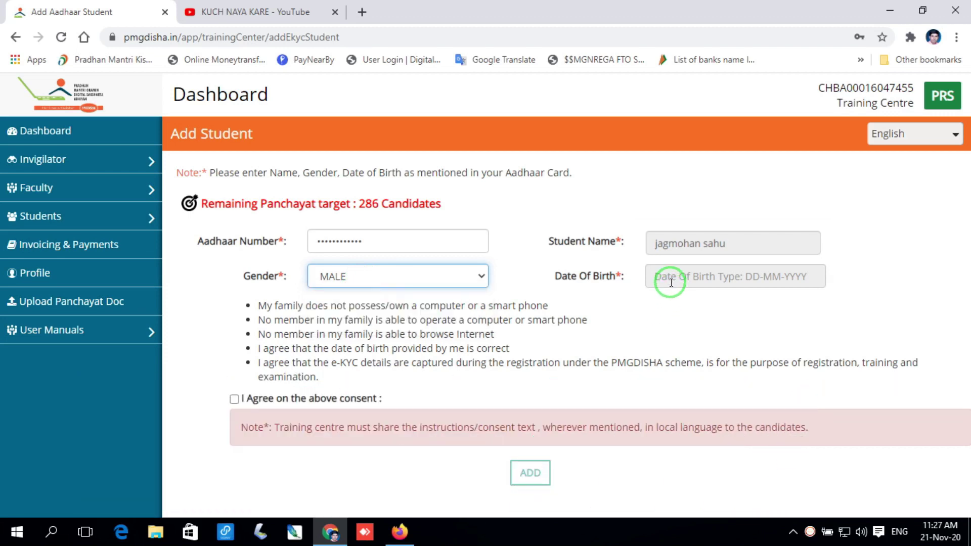
left_click(672, 282)
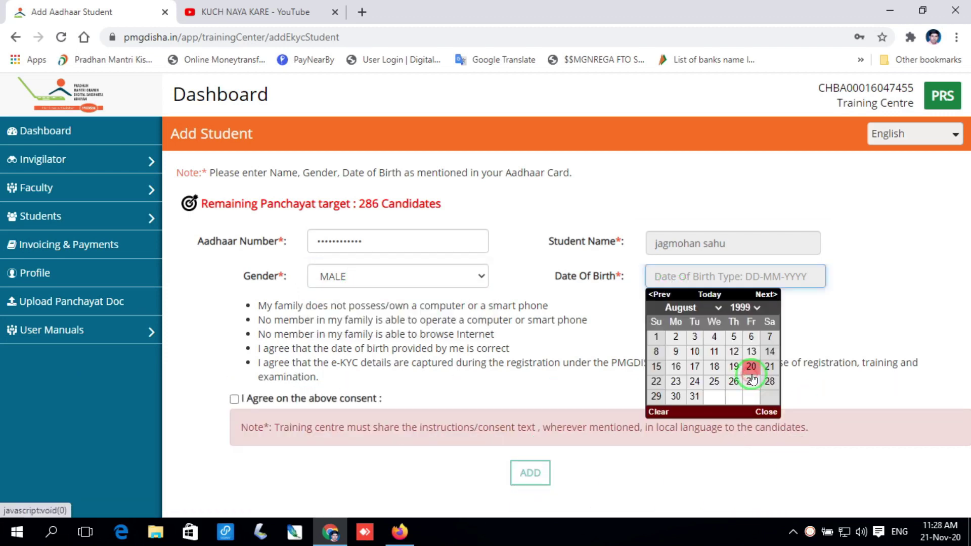
left_click(716, 368)
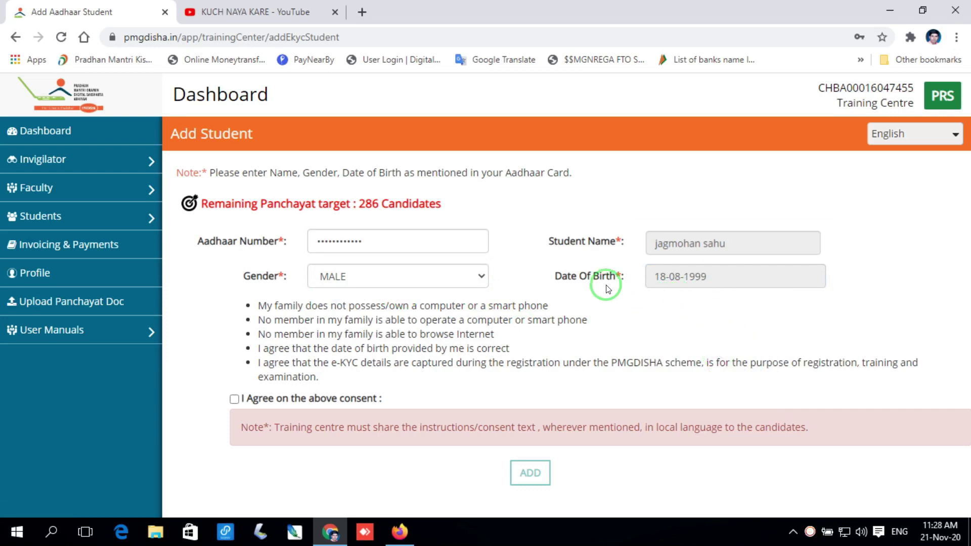
left_click(234, 400)
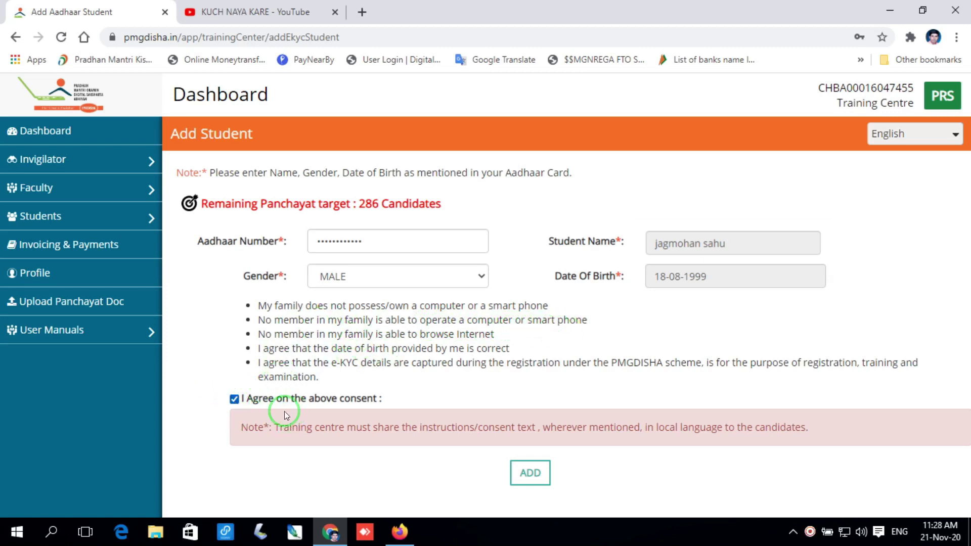
left_click(529, 478)
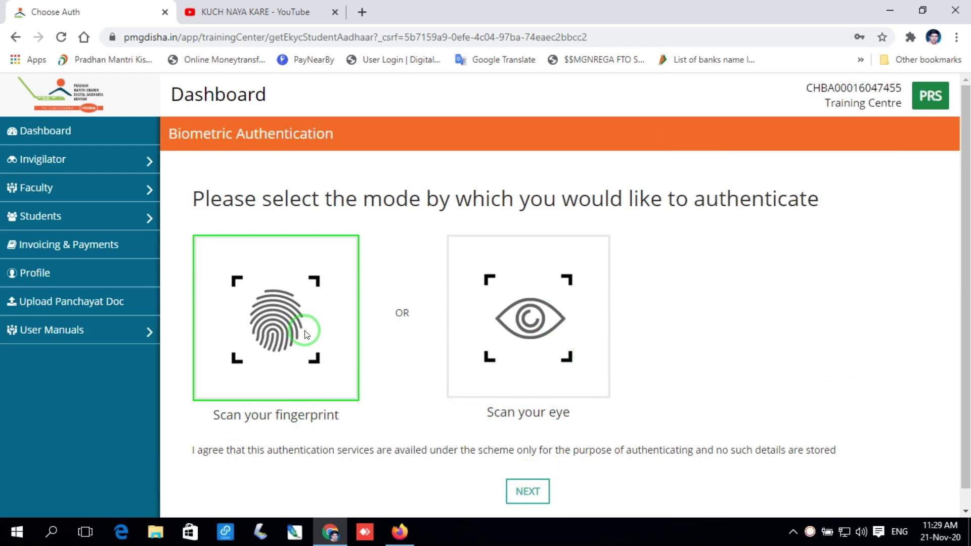
Choose fingerprint authentication, accept the Aadhaar consent, and start the fingerprint capture.
left_click(528, 494)
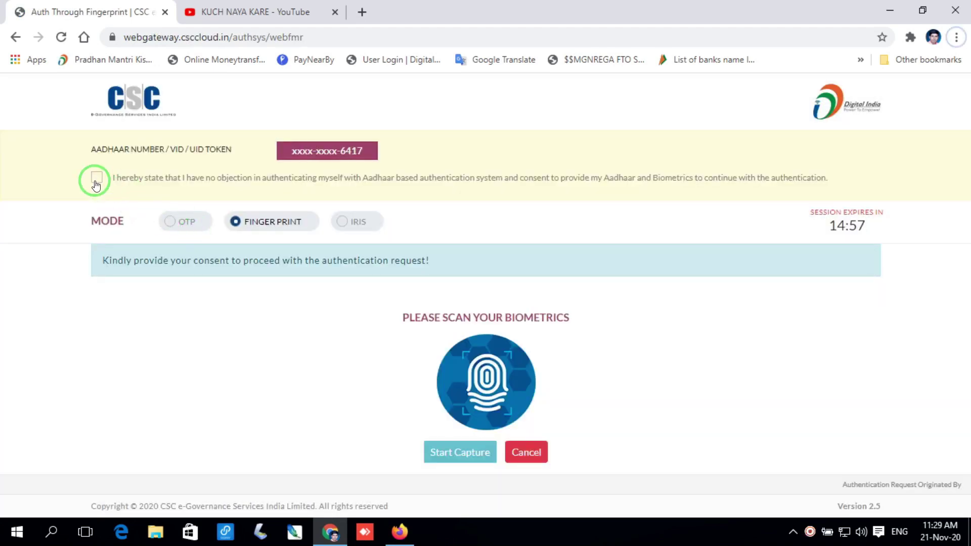
left_click(96, 177)
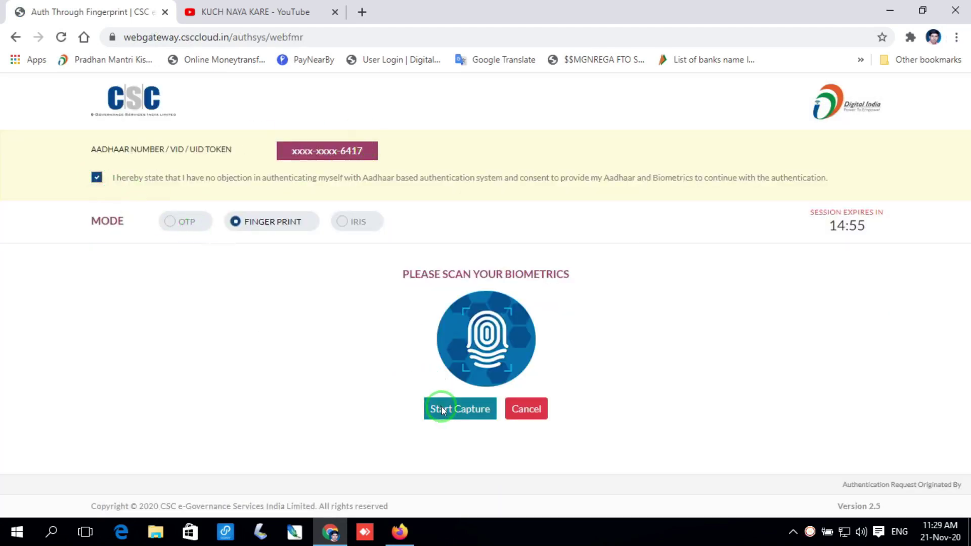
left_click(442, 410)
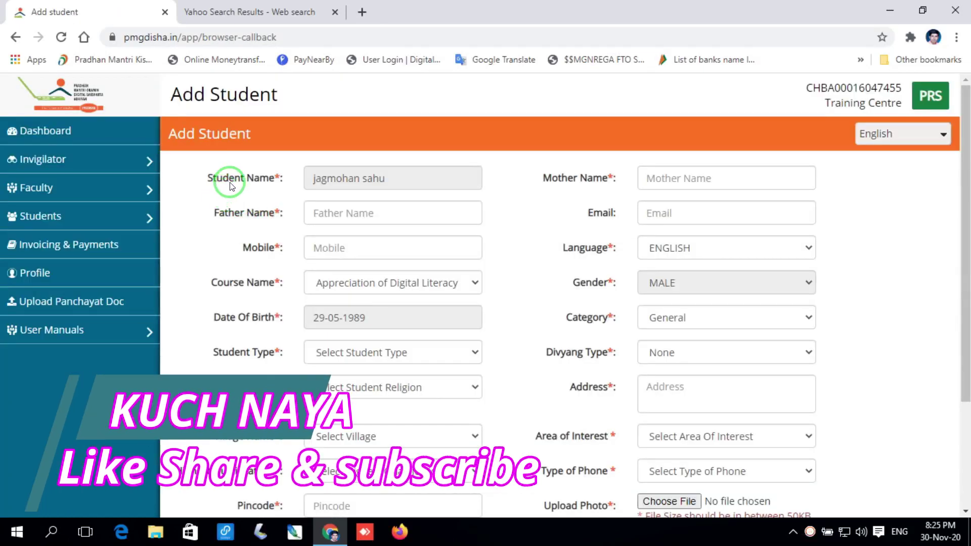
Enter the mother's and father's names and the mobile number, and set course language HINDI.
left_click(690, 190)
left_click(354, 220)
left_click(674, 213)
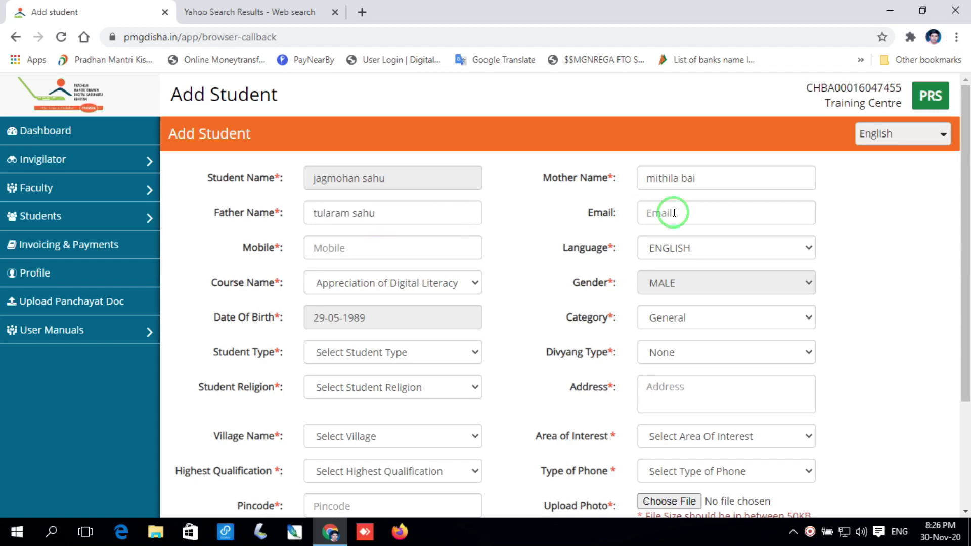
left_click(350, 254)
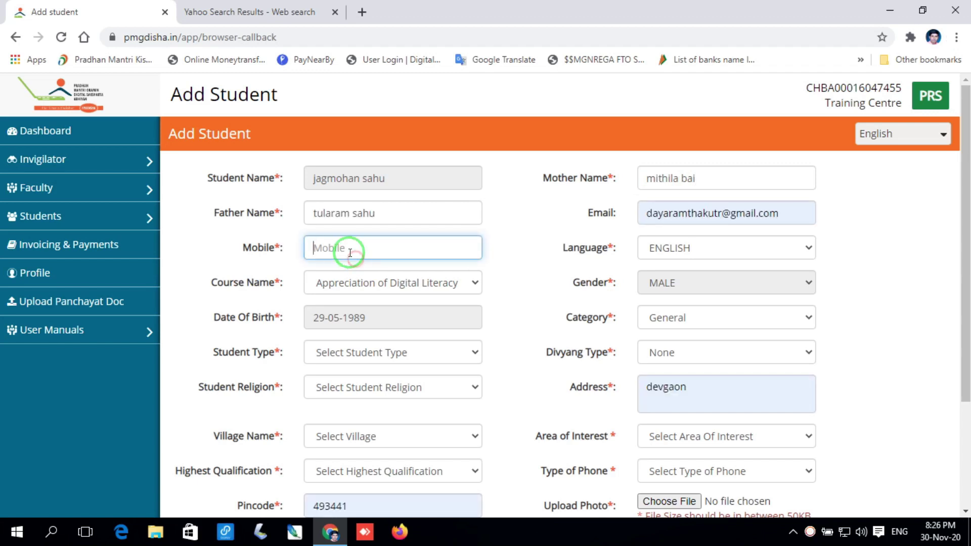
key("ctrl+v")
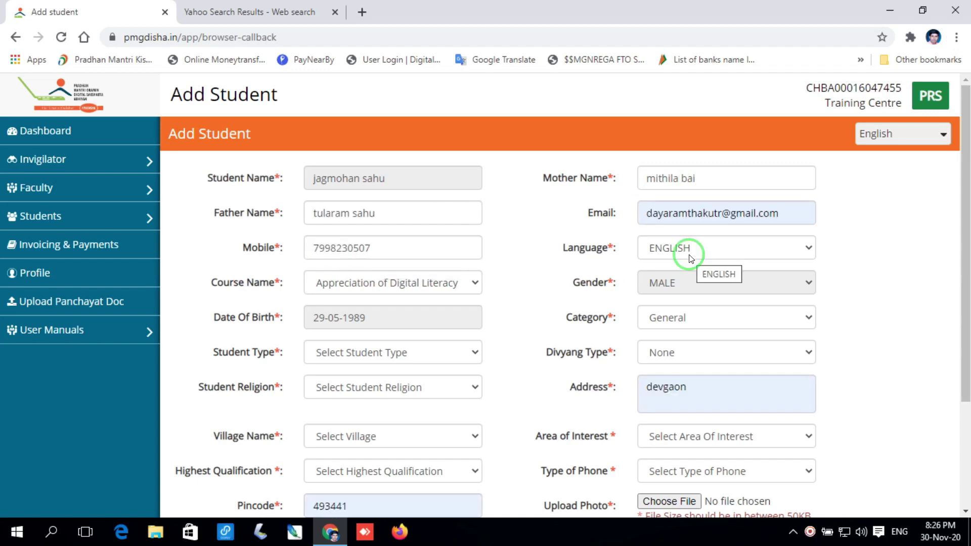
left_click(690, 257)
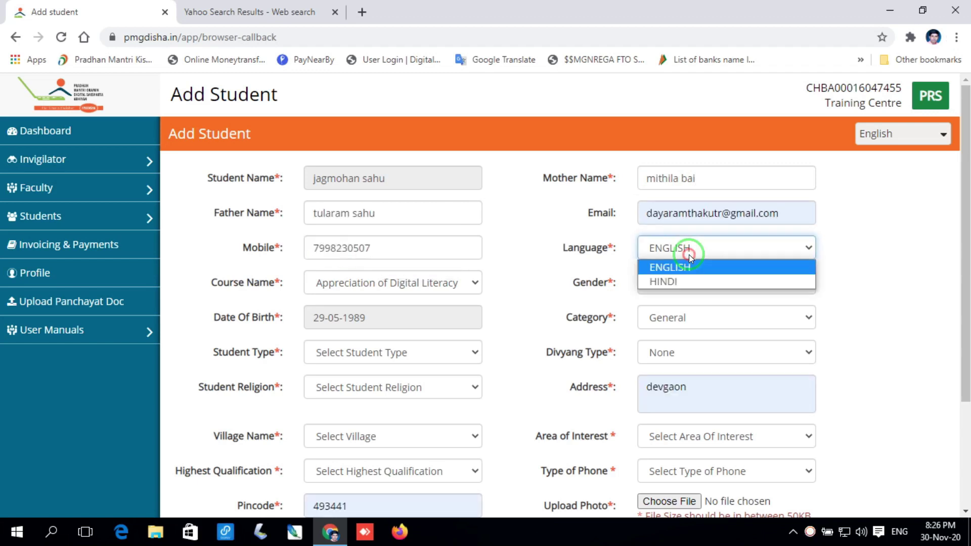
left_click(688, 281)
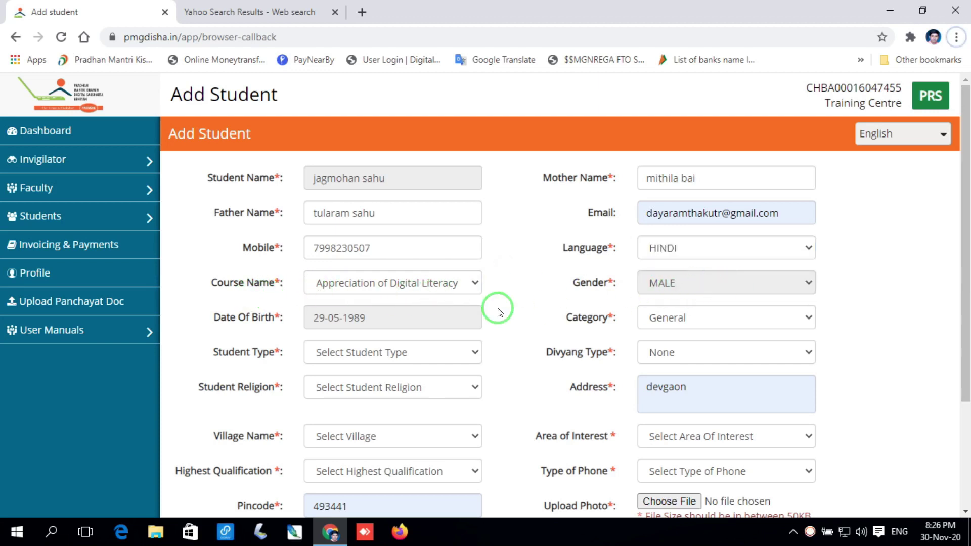
Set category ST, student type GENERAL, divyang type None, and religion Hindu.
left_click(690, 319)
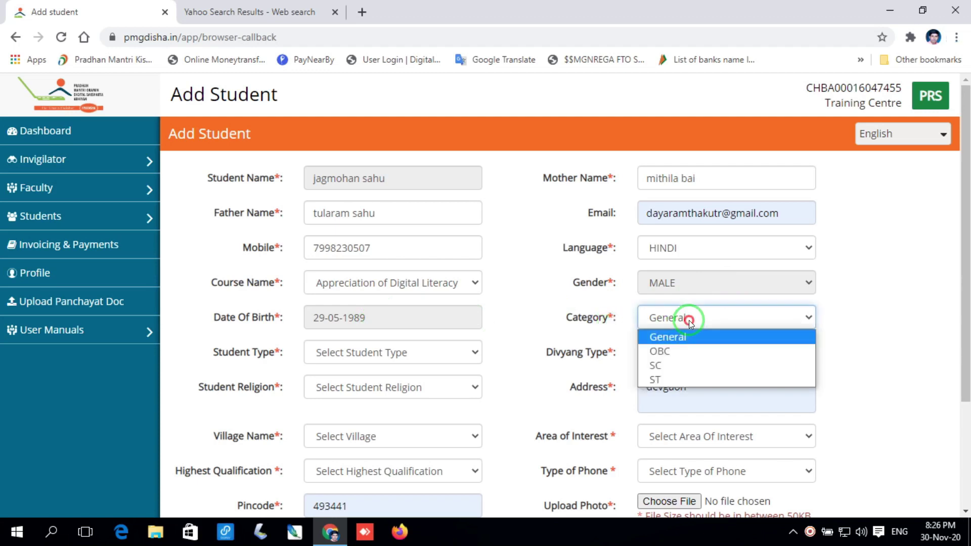
left_click(690, 379)
left_click(473, 353)
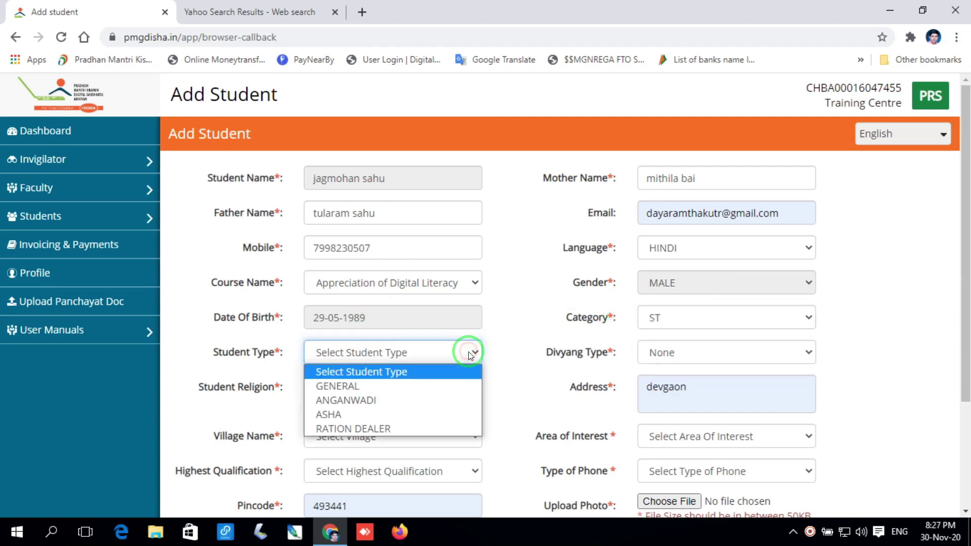
left_click(368, 390)
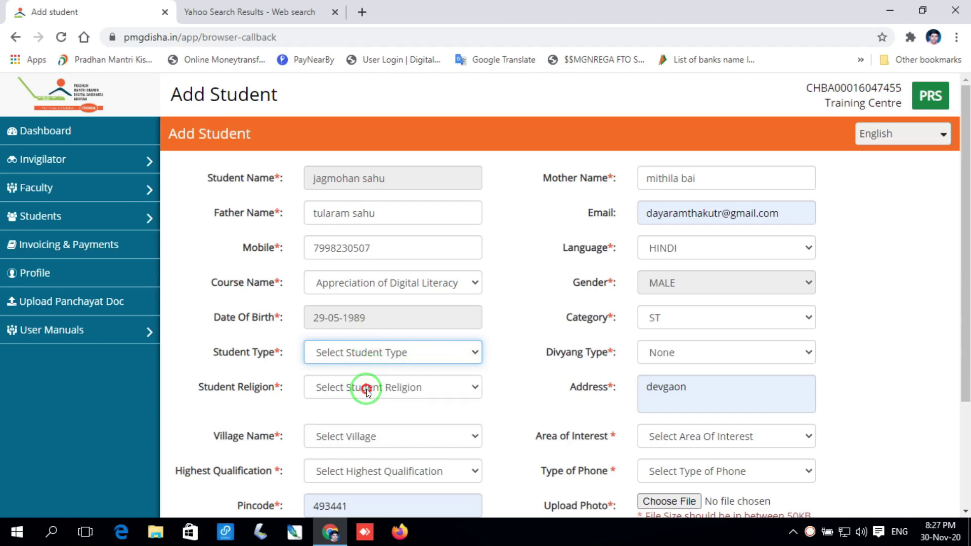
left_click(697, 358)
left_click(697, 357)
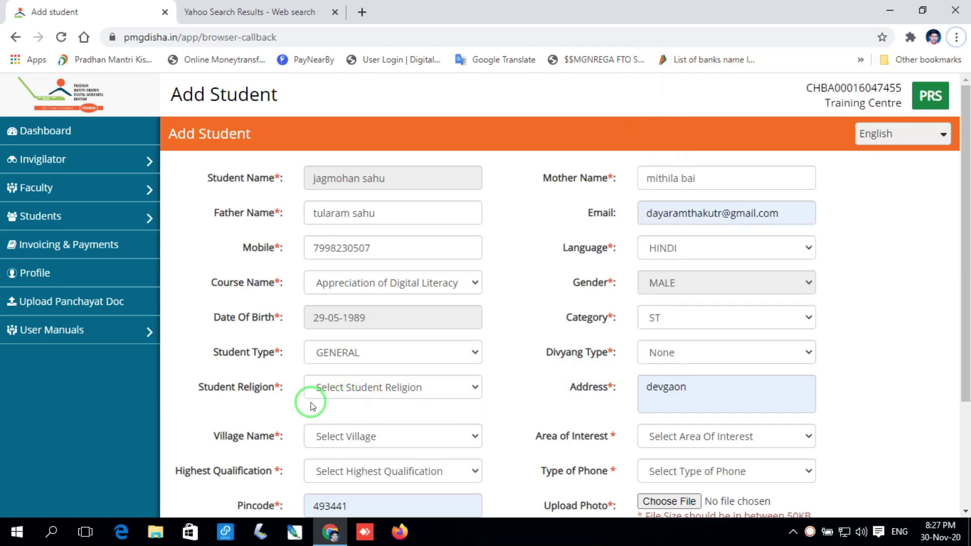
left_click(412, 387)
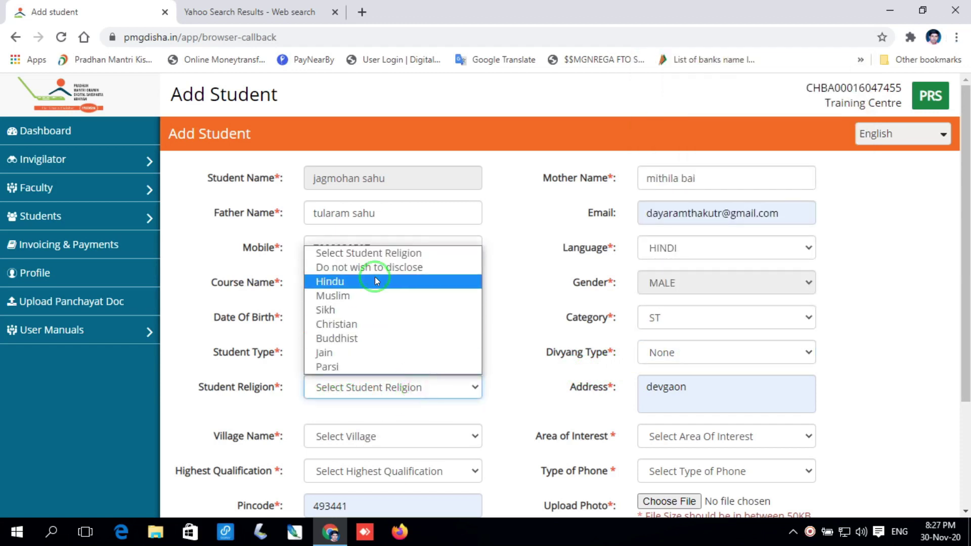
left_click(349, 286)
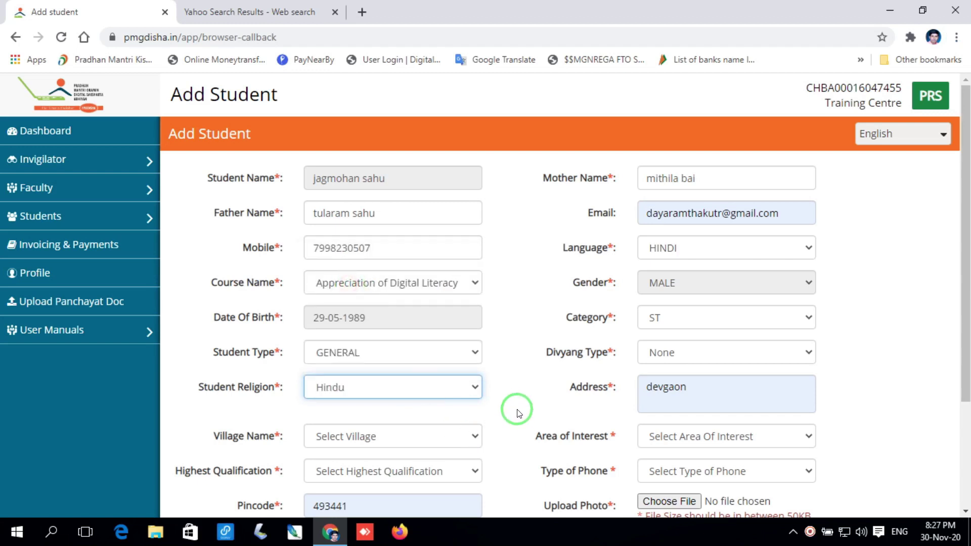
Extend the address with the post office and choose Badgaon as the village.
left_click(729, 390)
type("po barnawapara")
left_click(462, 432)
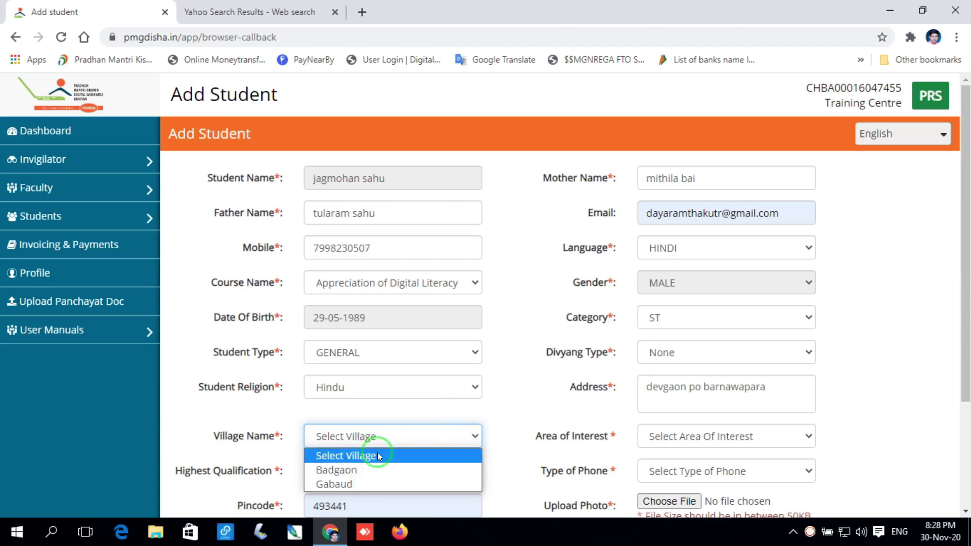
left_click(363, 469)
left_click(521, 397)
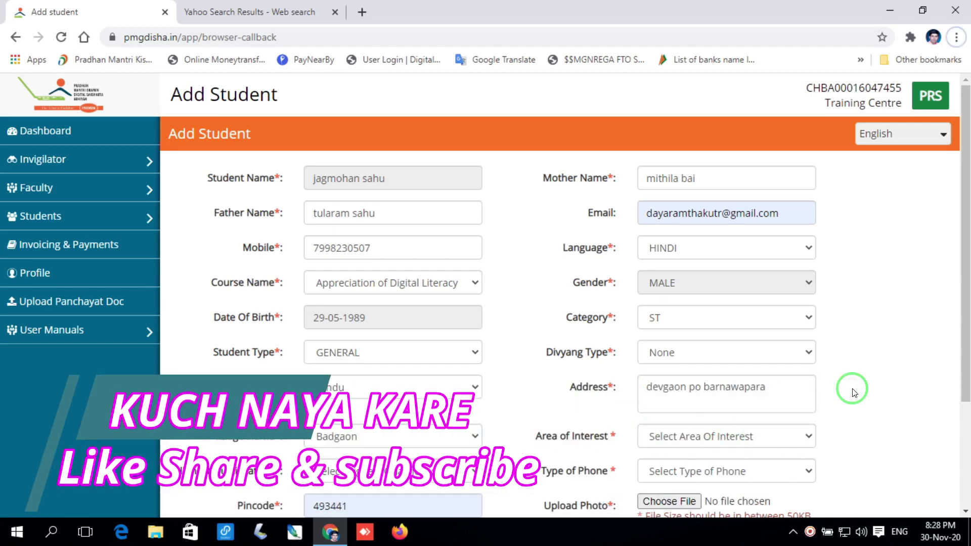
Select Mobile Repair and Maintenance as the area of interest.
left_click(799, 435)
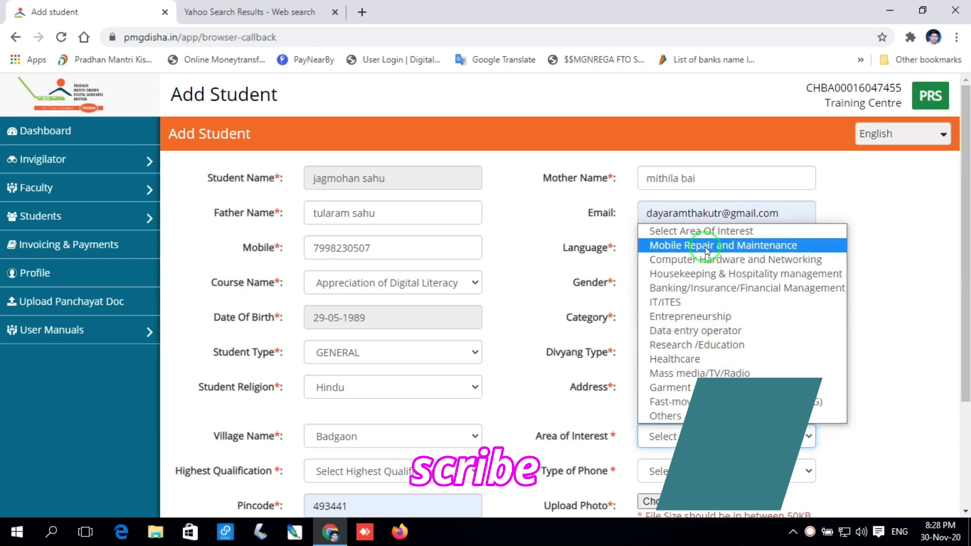
left_click(705, 245)
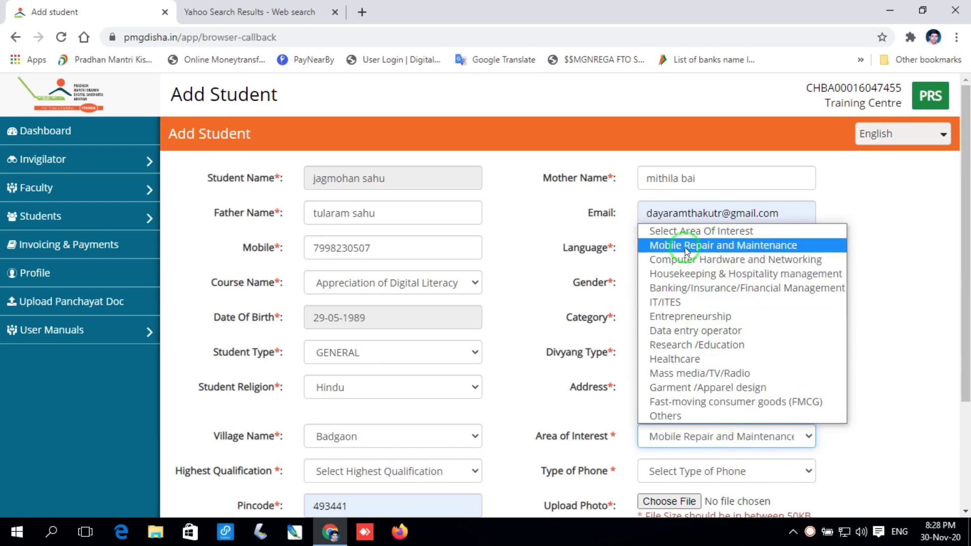
left_click(685, 247)
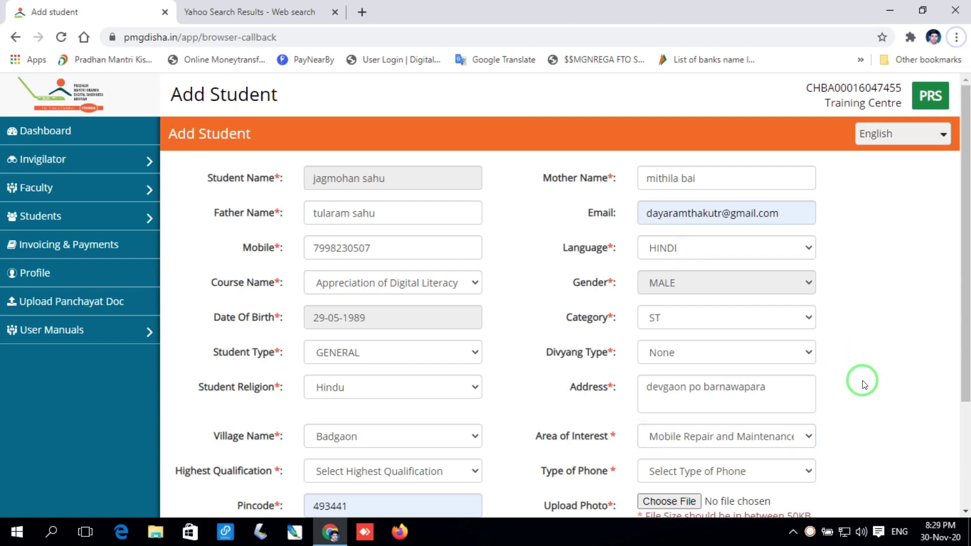
scroll(862, 383, "down", 1)
scroll(863, 383, "down", 1)
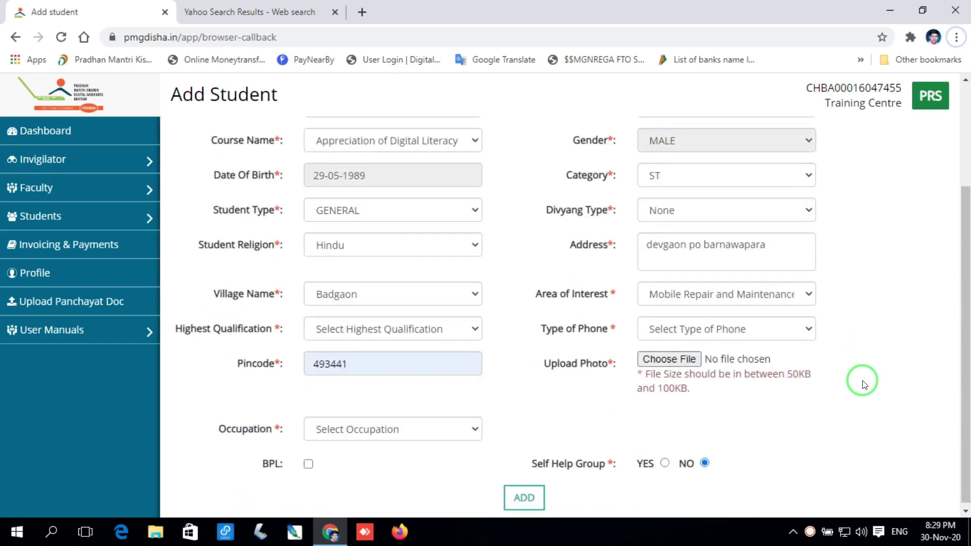
Set qualification Upto 7th, phone type Basic Phone, and replace the pincode with the new one.
left_click(441, 334)
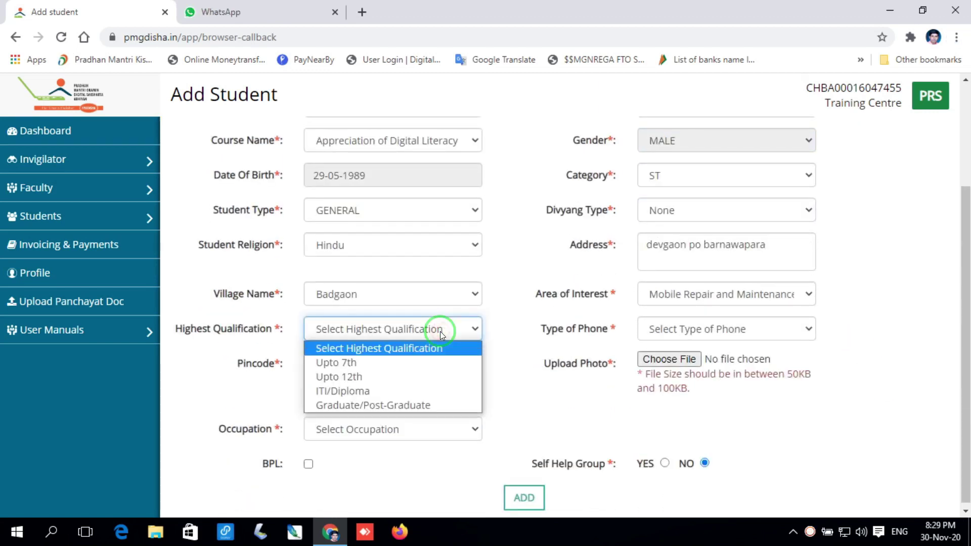
left_click(387, 363)
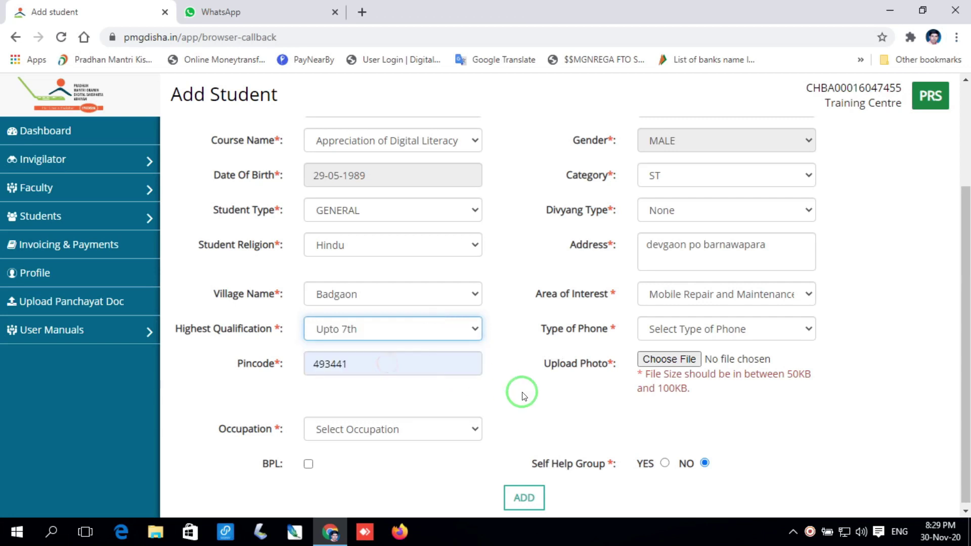
left_click(740, 329)
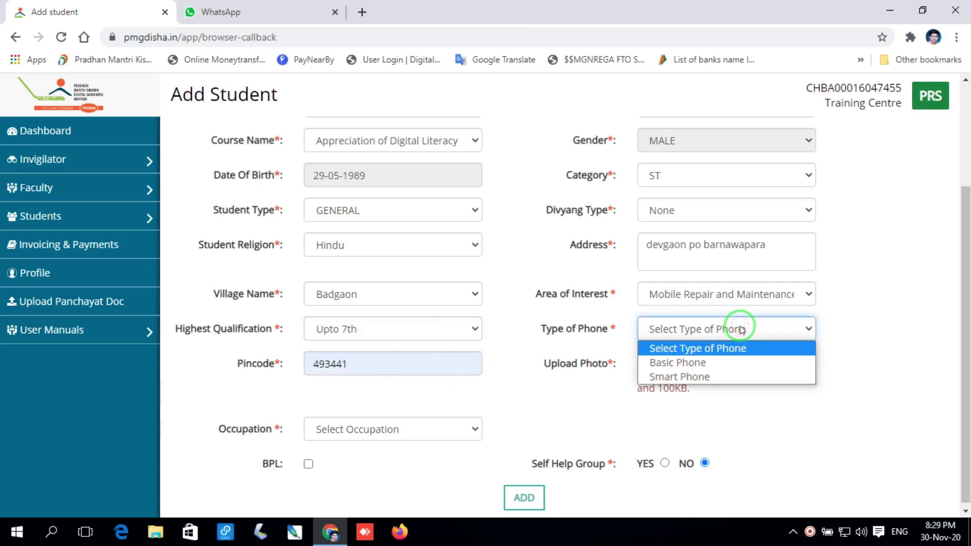
left_click(737, 362)
left_click(406, 375)
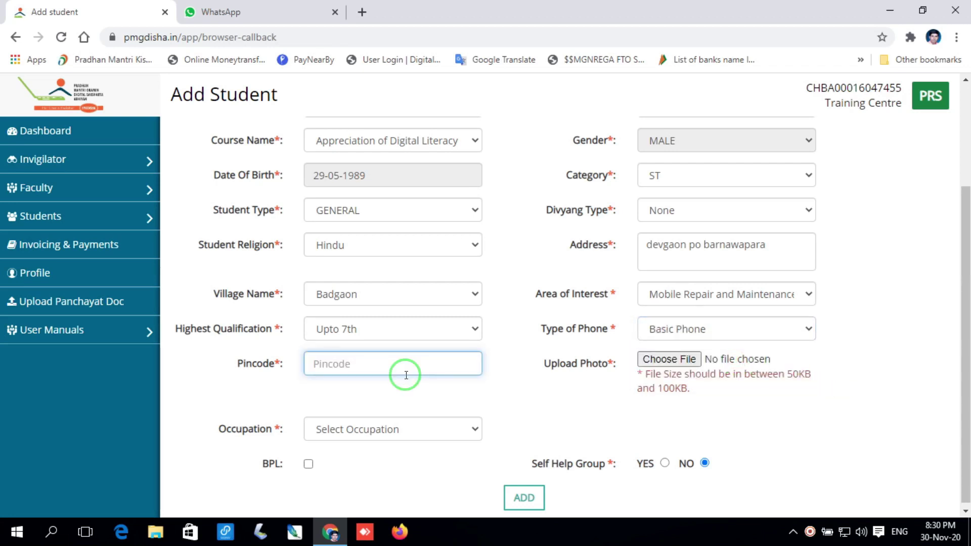
type("493551")
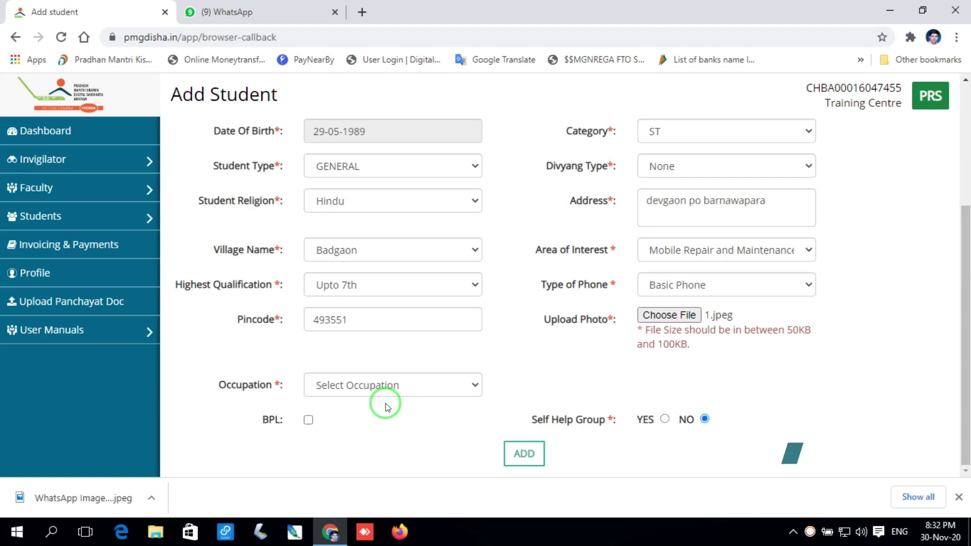
Set occupation Farmer, tick BPL, and submit the student's details.
left_click(392, 385)
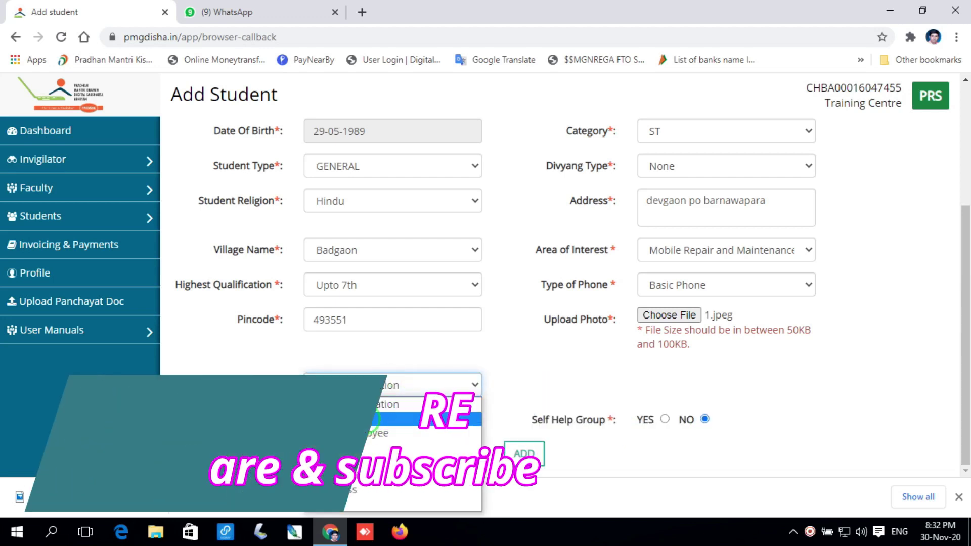
left_click(368, 419)
left_click(309, 421)
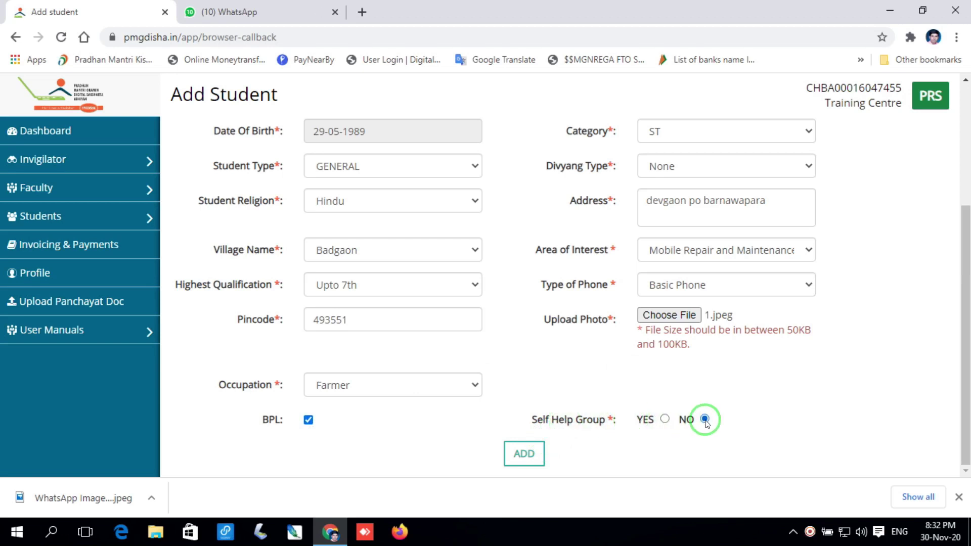
left_click(526, 454)
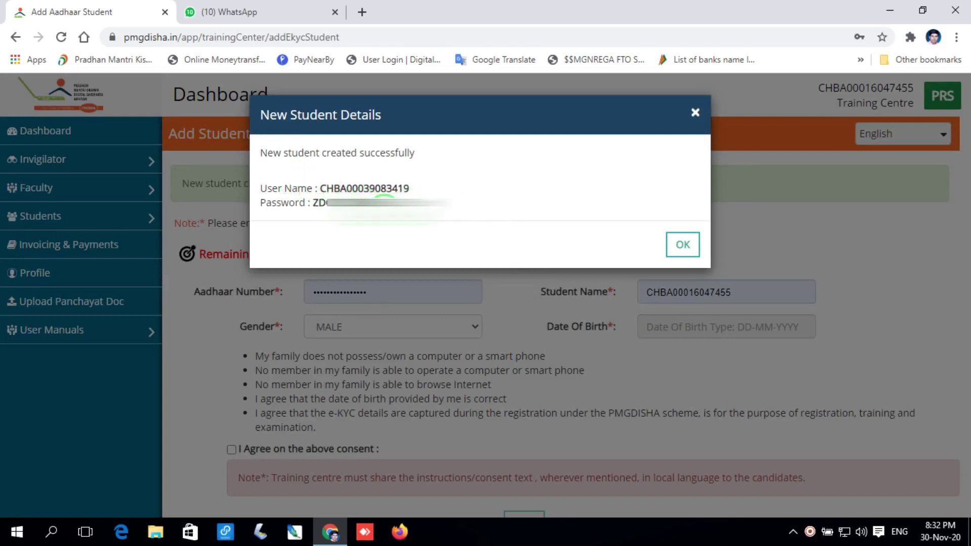
Dismiss the New Student Details confirmation dialog with OK.
left_click(683, 244)
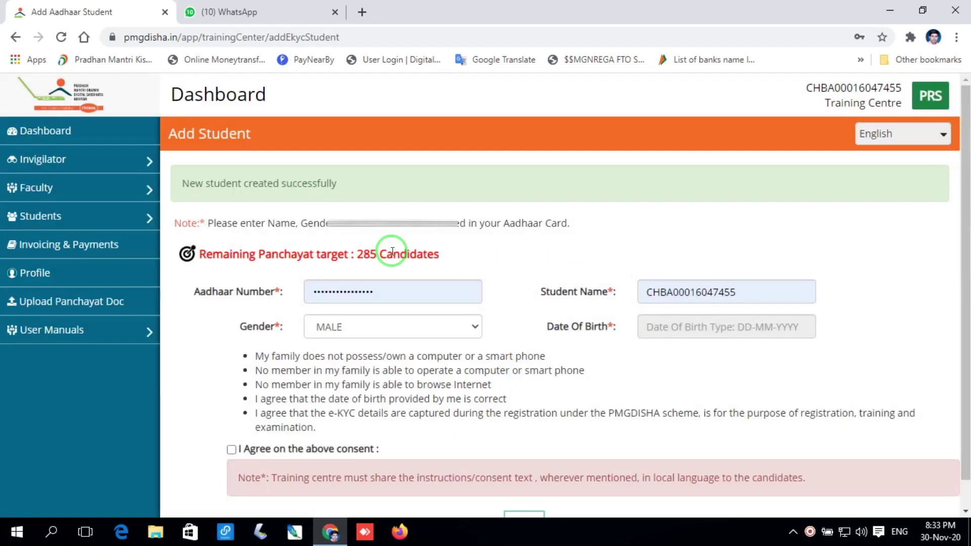
mouse_move(91, 217)
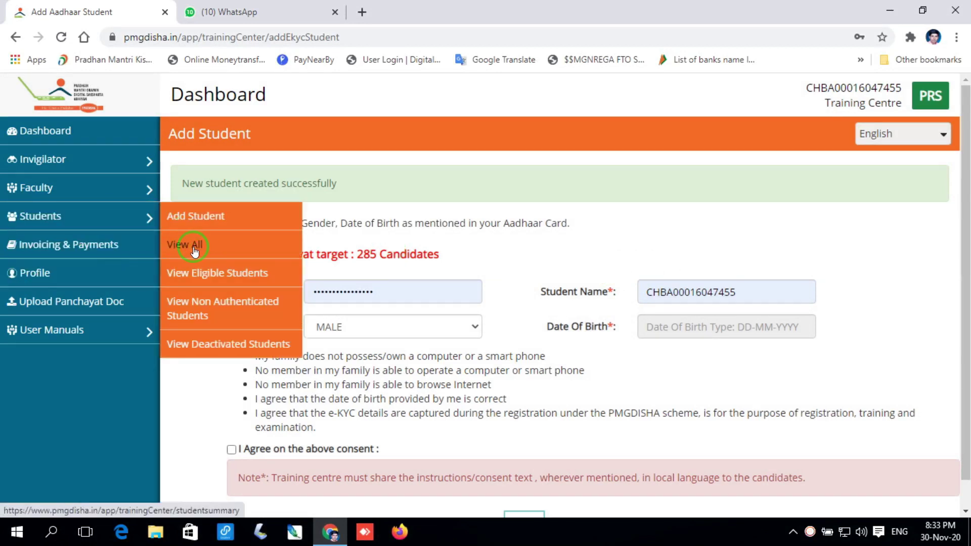